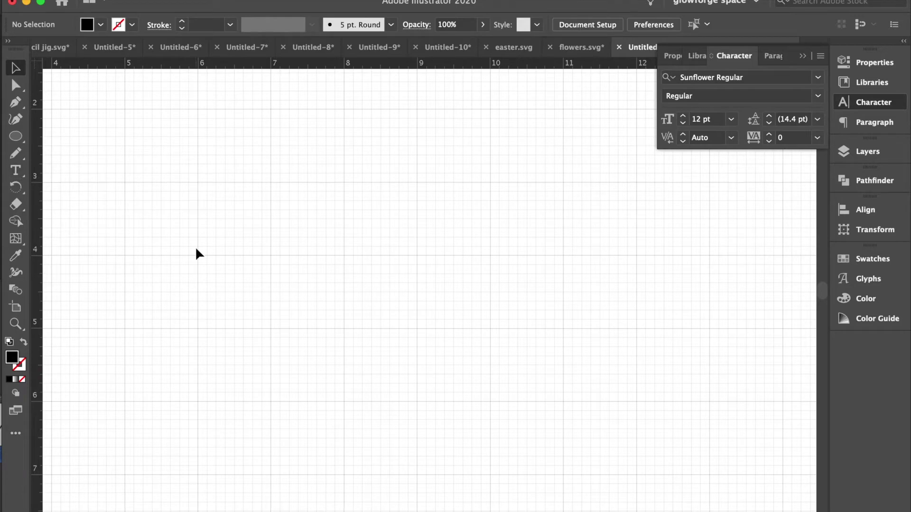
Pick the Type tool to add lettering to the empty gridded artboard
{"action": "left_click", "coordinate": [21, 174]}
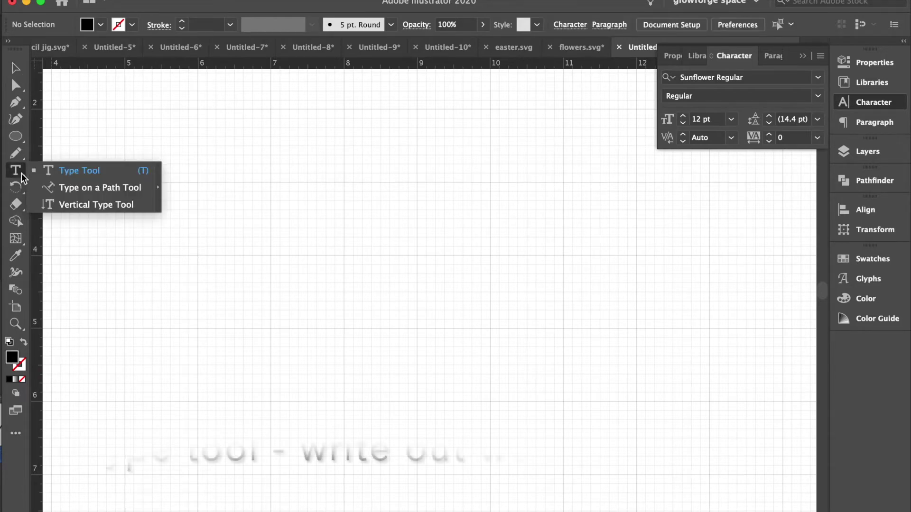
Type 'Audrey' on the artboard, fix the typo, and scale it up to about 109 pt
{"action": "left_click", "coordinate": [274, 208]}
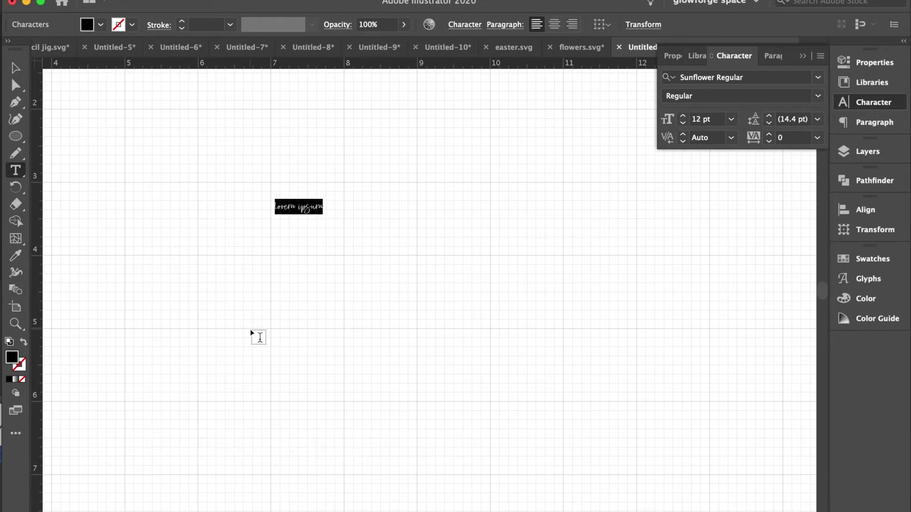
{"action": "type", "text": "Audrey"}
{"action": "key", "text": "BackSpace"}
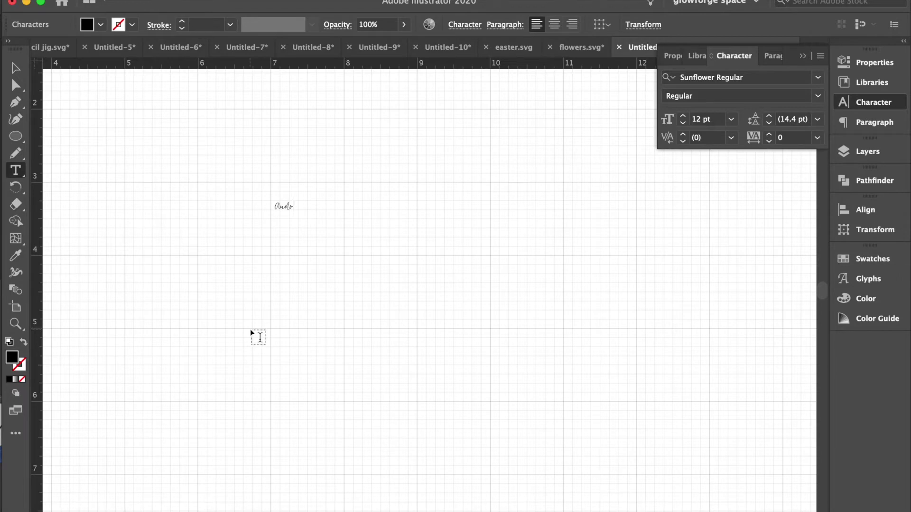
{"action": "type", "text": "ey"}
{"action": "left_click", "coordinate": [15, 68]}
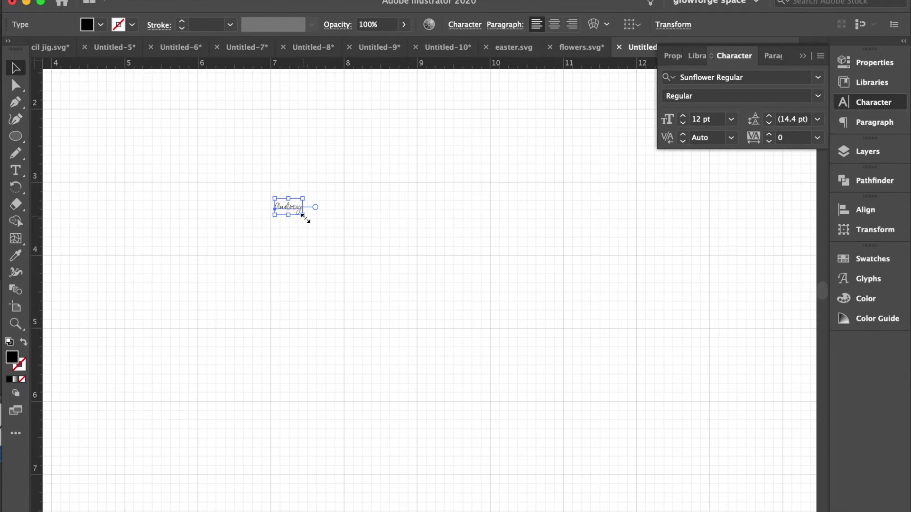
{"action": "left_click_drag", "start_coordinate": [305, 218], "coordinate": [525, 377]}
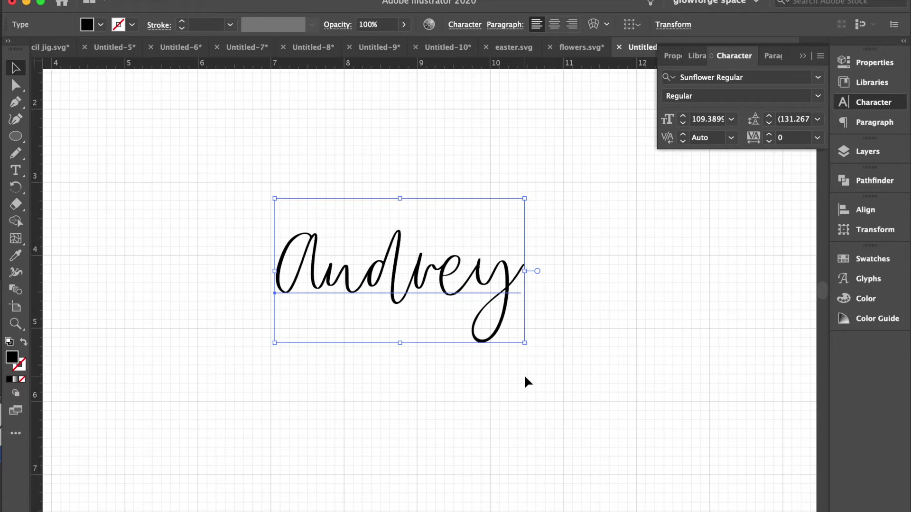
Undo a trial shrink so Audrey stays at about 109 pt, then zoom in
{"action": "left_click_drag", "start_coordinate": [524, 342], "coordinate": [450, 286]}
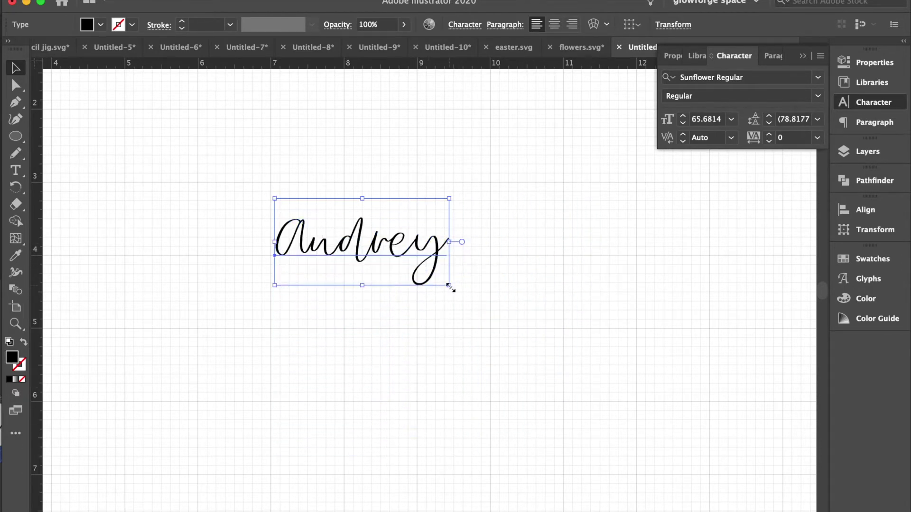
{"action": "key", "text": "super+z"}
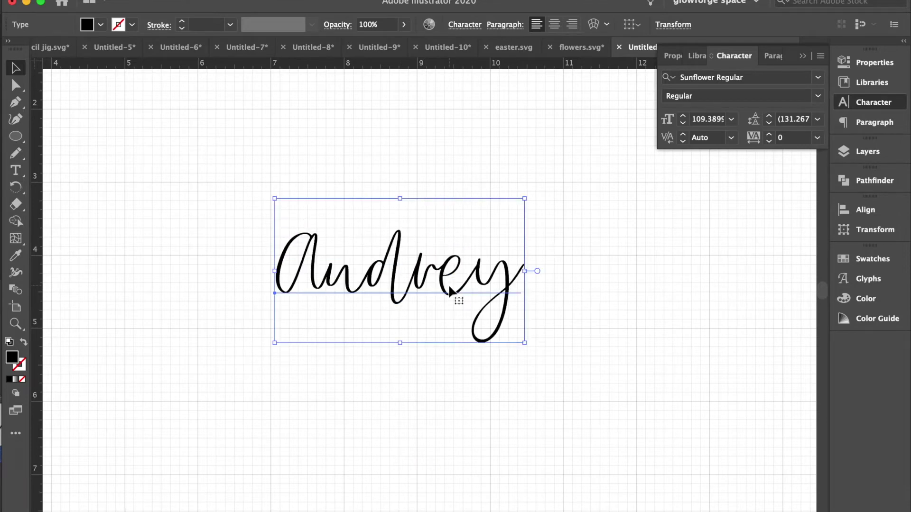
{"action": "scroll", "coordinate": [449, 286], "scroll_direction": "up", "scroll_amount": 5}
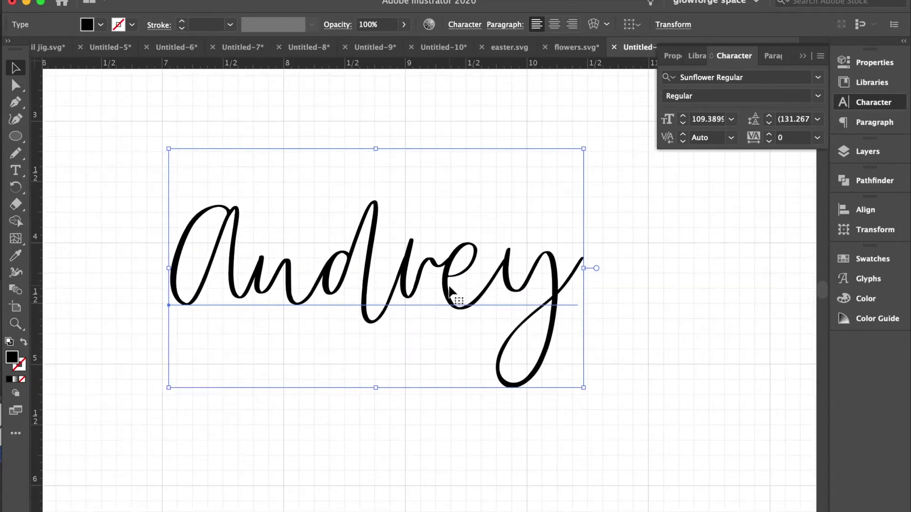
{"action": "scroll", "coordinate": [449, 287], "scroll_direction": "left", "scroll_amount": 3}
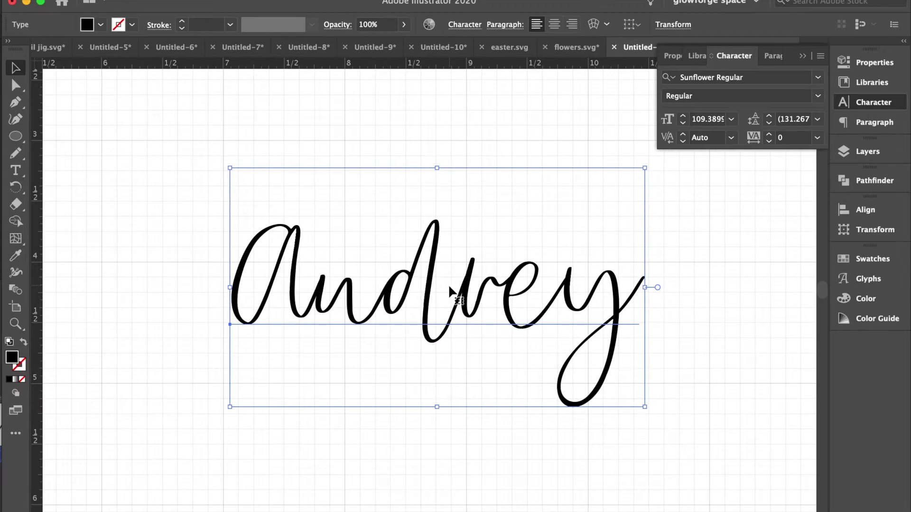
{"action": "left_click", "coordinate": [855, 104]}
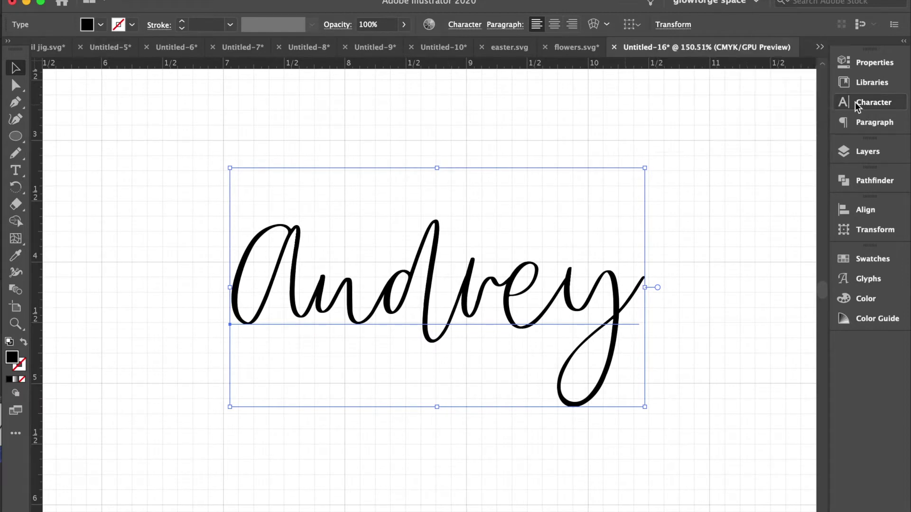
{"action": "left_click", "coordinate": [857, 104]}
{"action": "left_click", "coordinate": [819, 76]}
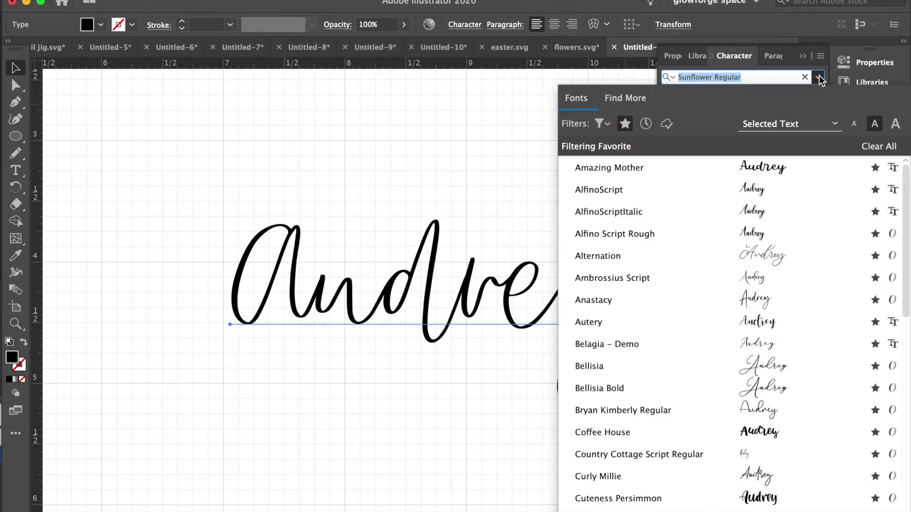
{"action": "key", "text": "Escape"}
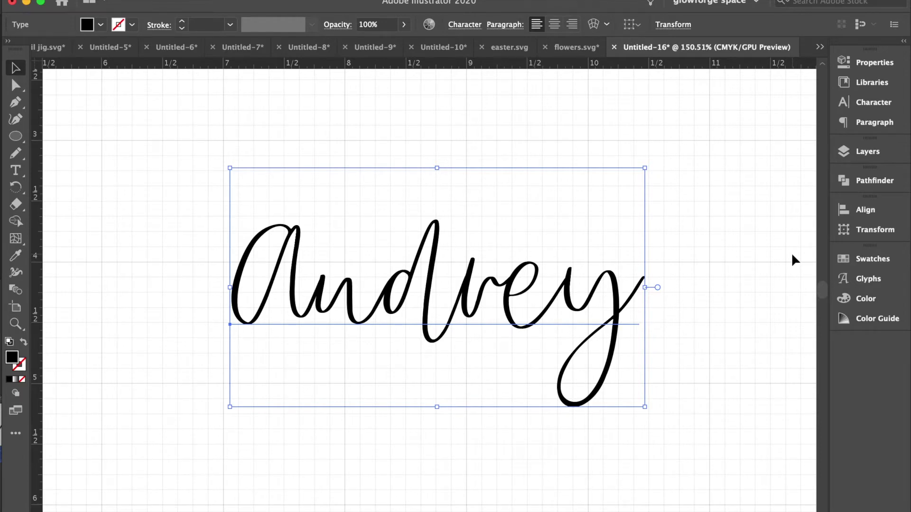
Convert the Audrey text into outlines with Cmd+Shift+O
{"action": "right_click", "coordinate": [491, 294]}
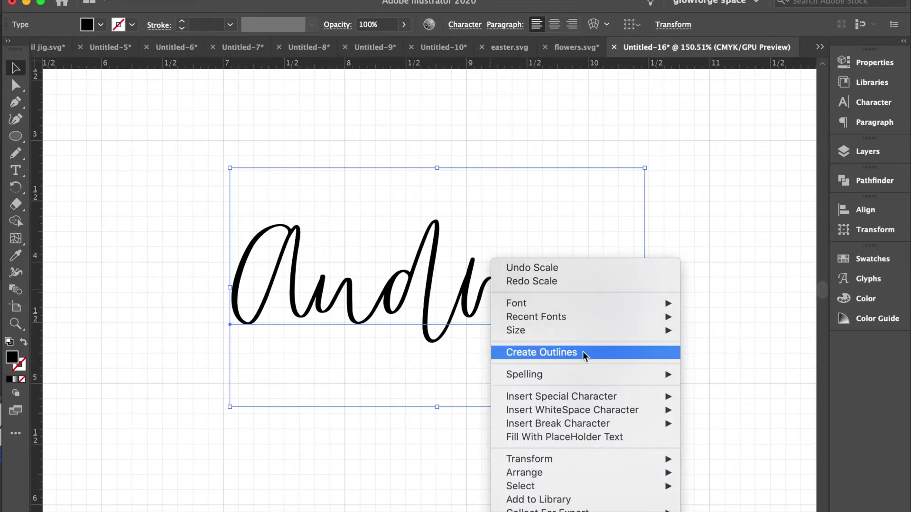
{"action": "left_click", "coordinate": [178, 311]}
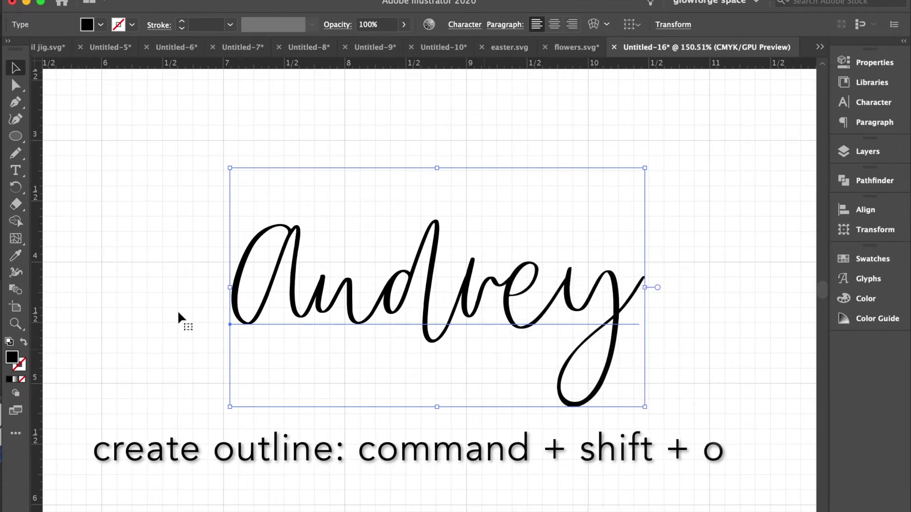
{"action": "key", "text": "super+shift+o"}
{"action": "key", "text": "super+shift+o"}
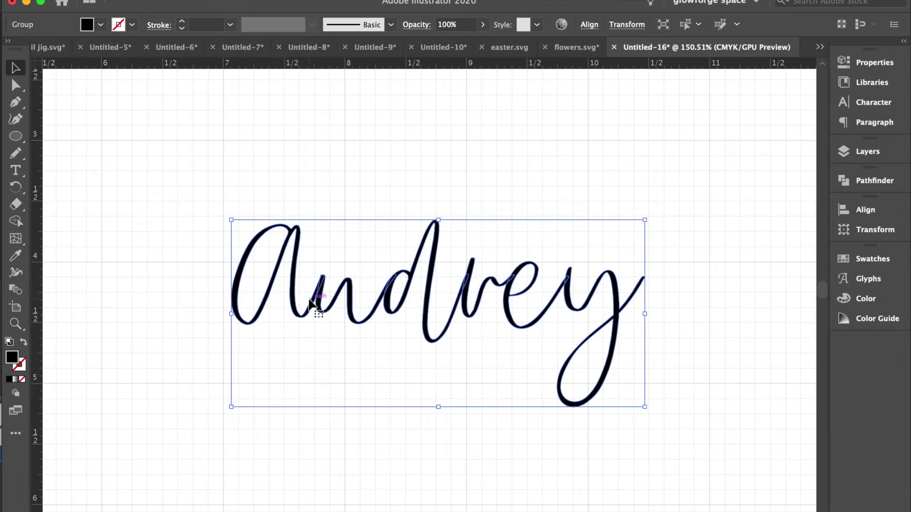
Inspect the overlapping outlined letter paths up close, then bring up the Pathfinder panel
{"action": "scroll", "coordinate": [310, 304], "scroll_direction": "right", "scroll_amount": 1}
{"action": "scroll", "coordinate": [303, 301], "scroll_direction": "up", "scroll_amount": 3}
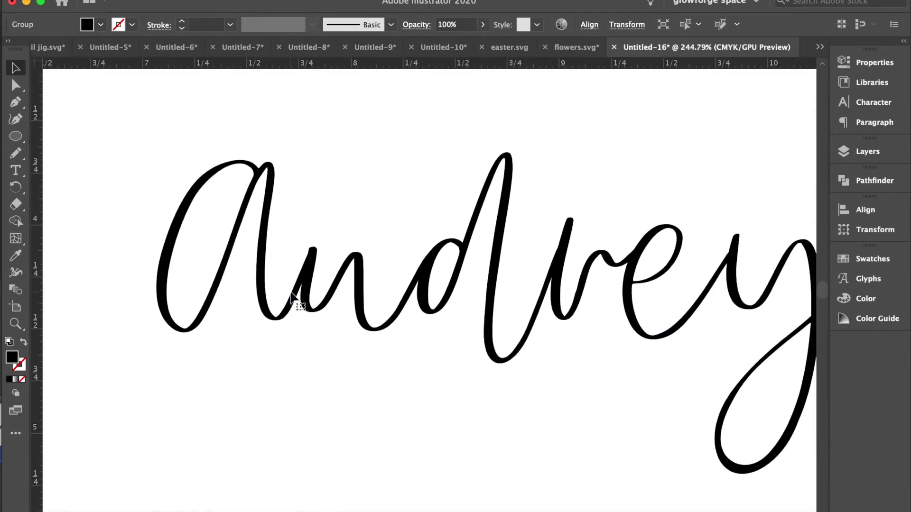
{"action": "scroll", "coordinate": [291, 294], "scroll_direction": "right", "scroll_amount": 1}
{"action": "scroll", "coordinate": [291, 293], "scroll_direction": "down", "scroll_amount": 1}
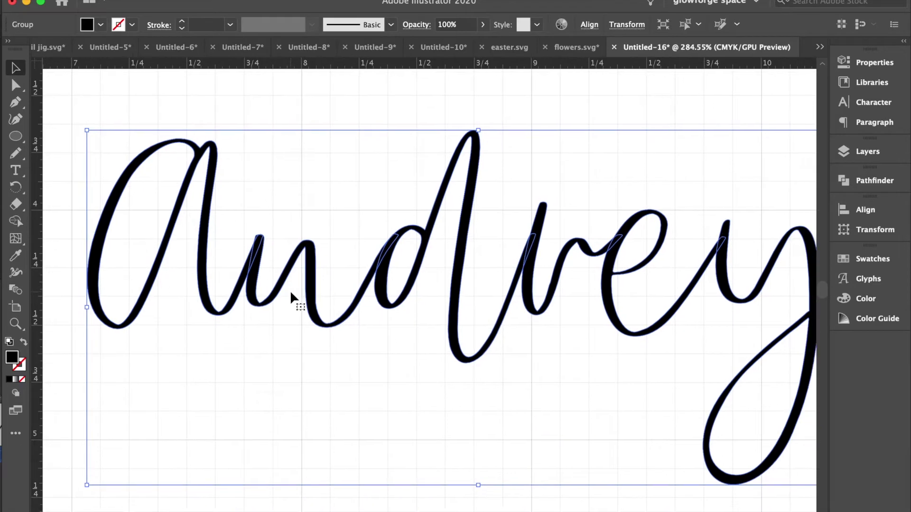
{"action": "key", "text": "super+h"}
{"action": "scroll", "coordinate": [291, 293], "scroll_direction": "down", "scroll_amount": 1}
{"action": "key", "text": "super+h"}
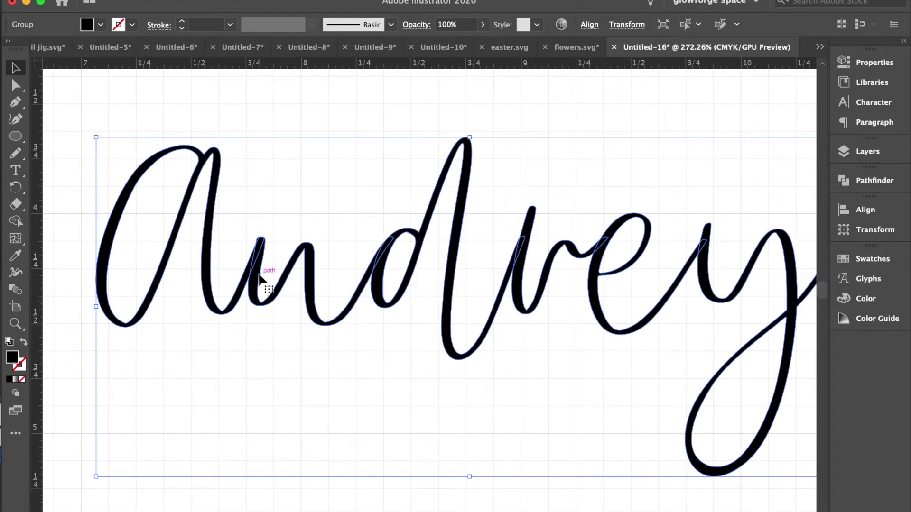
{"action": "scroll", "coordinate": [259, 272], "scroll_direction": "up", "scroll_amount": 6}
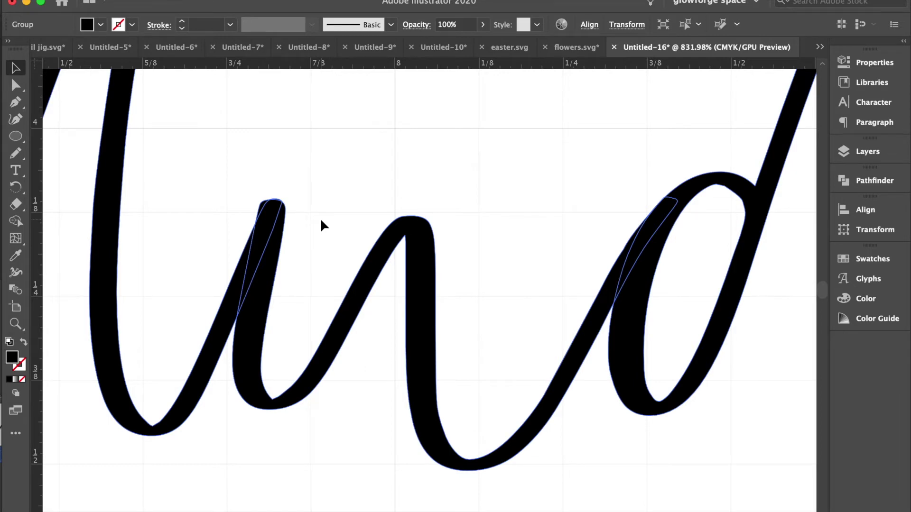
{"action": "scroll", "coordinate": [320, 218], "scroll_direction": "down", "scroll_amount": 10}
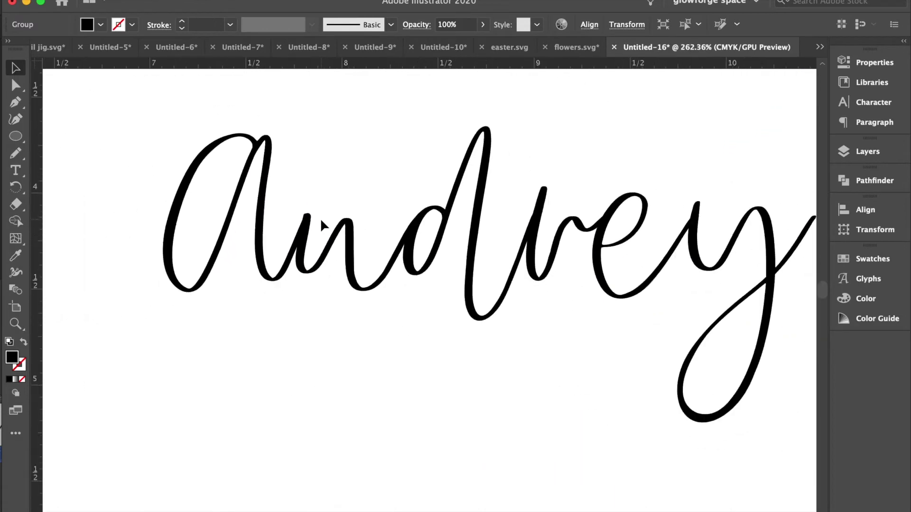
{"action": "scroll", "coordinate": [440, 231], "scroll_direction": "right", "scroll_amount": 5}
{"action": "scroll", "coordinate": [440, 232], "scroll_direction": "up", "scroll_amount": 2}
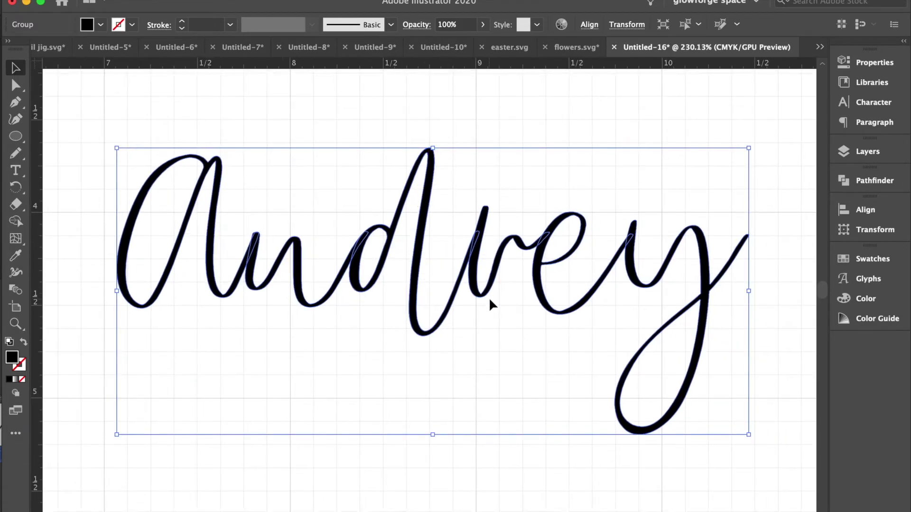
{"action": "left_click", "coordinate": [889, 187]}
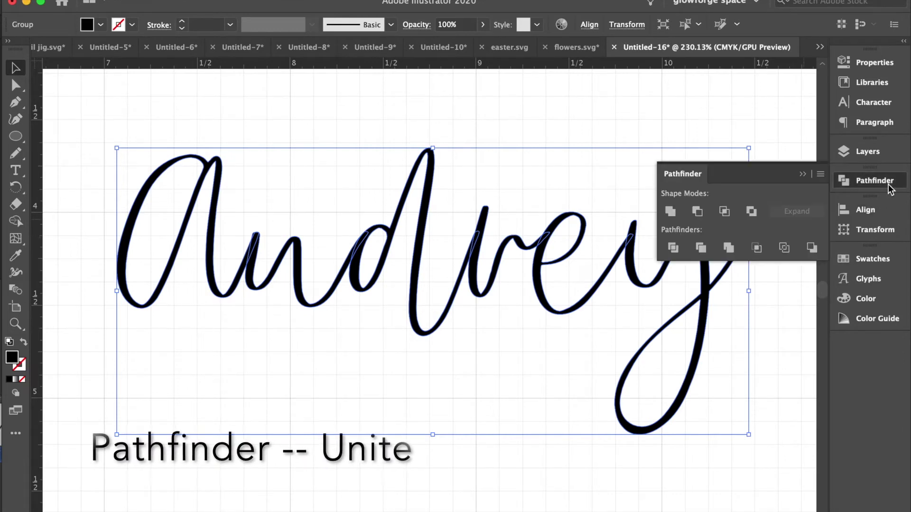
Unite the overlapping letters into one compound path and reselect the Audrey lettering
{"action": "left_click", "coordinate": [670, 212]}
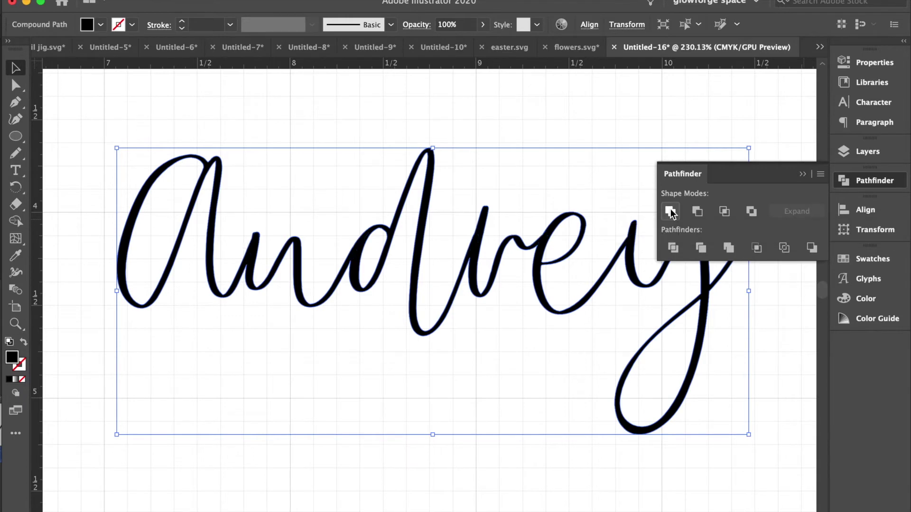
{"action": "left_click", "coordinate": [440, 439]}
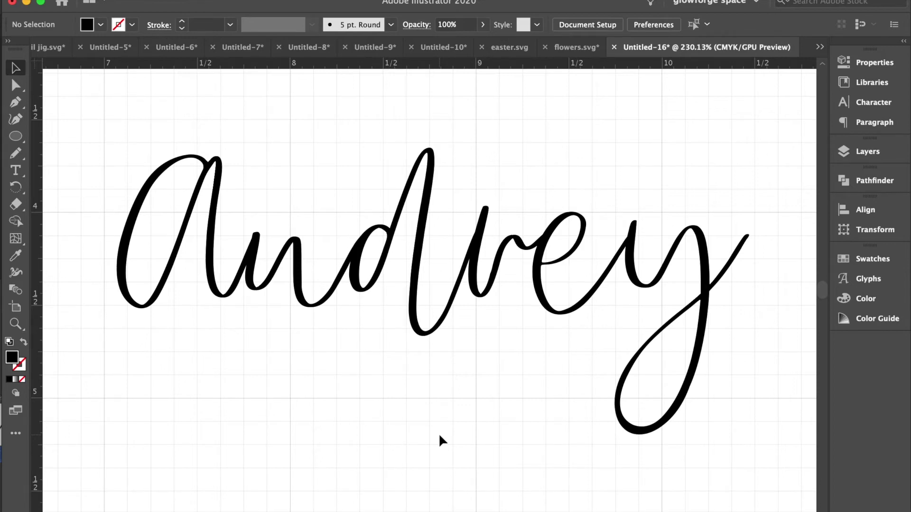
{"action": "left_click", "coordinate": [371, 287]}
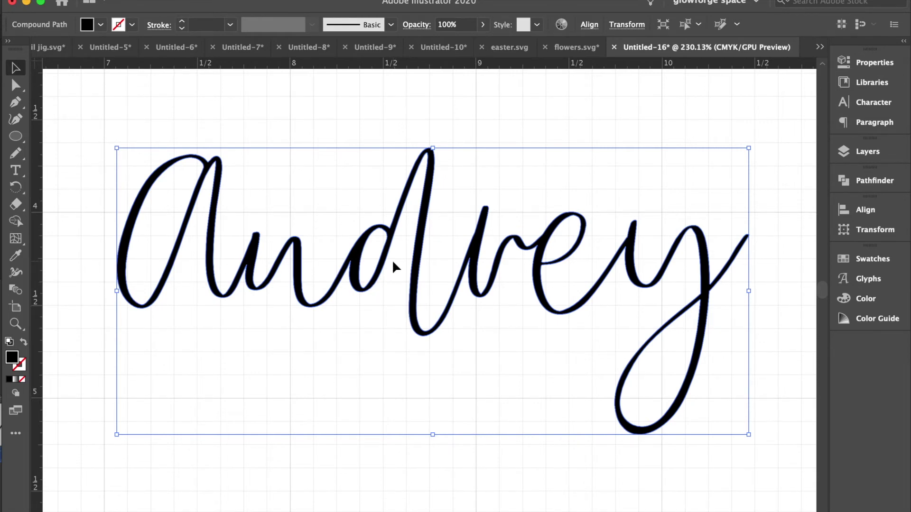
Raise the lettering's stroke weight in steps up to 1 pt
{"action": "left_click", "coordinate": [183, 22]}
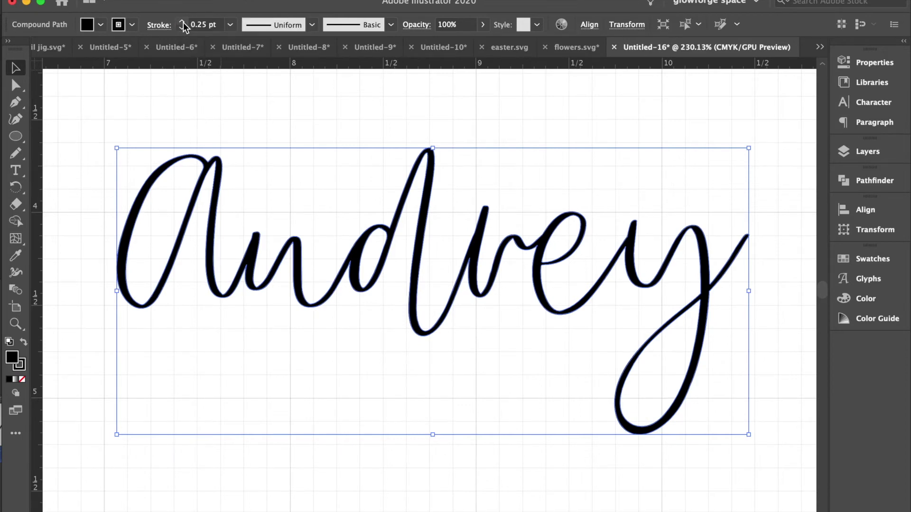
{"action": "left_click", "coordinate": [184, 22]}
{"action": "left_click", "coordinate": [183, 22]}
{"action": "left_click", "coordinate": [183, 22]}
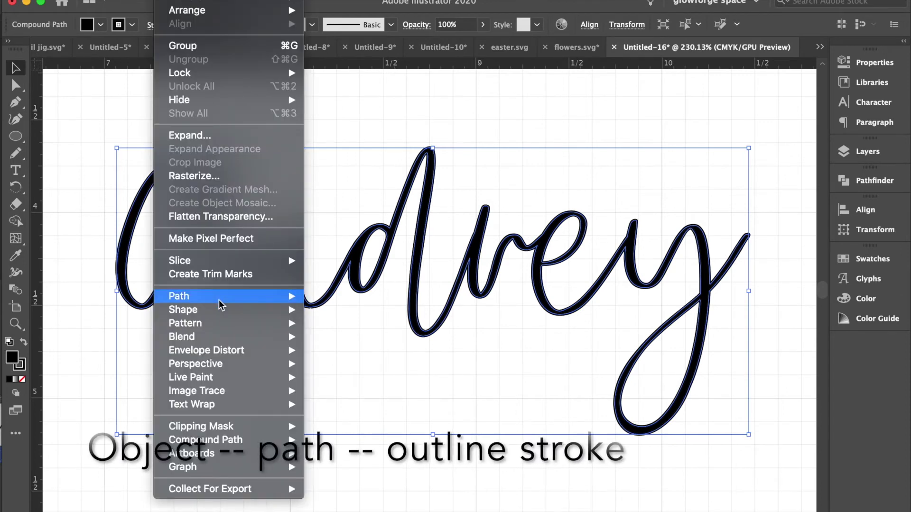
Outline the 1 pt stroke and unite all pieces into one solid Audrey compound path
{"action": "mouse_move", "coordinate": [226, 301]}
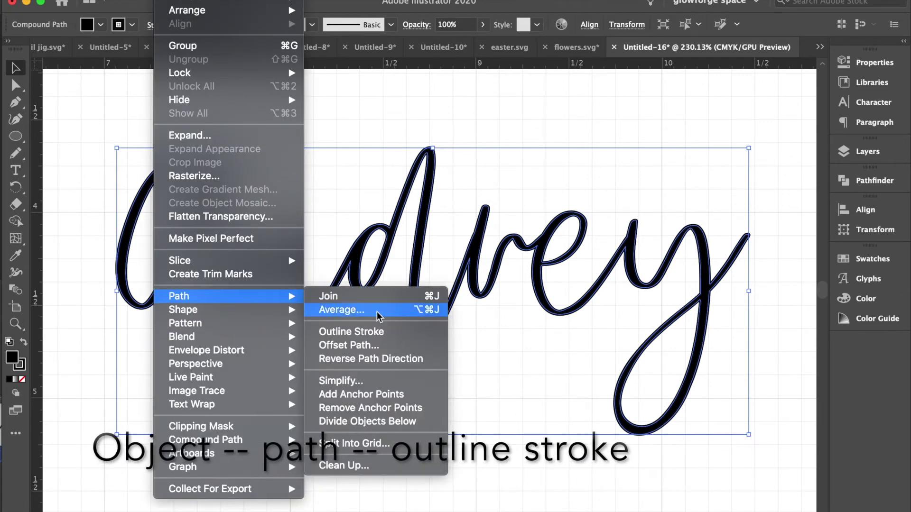
{"action": "left_click", "coordinate": [407, 337]}
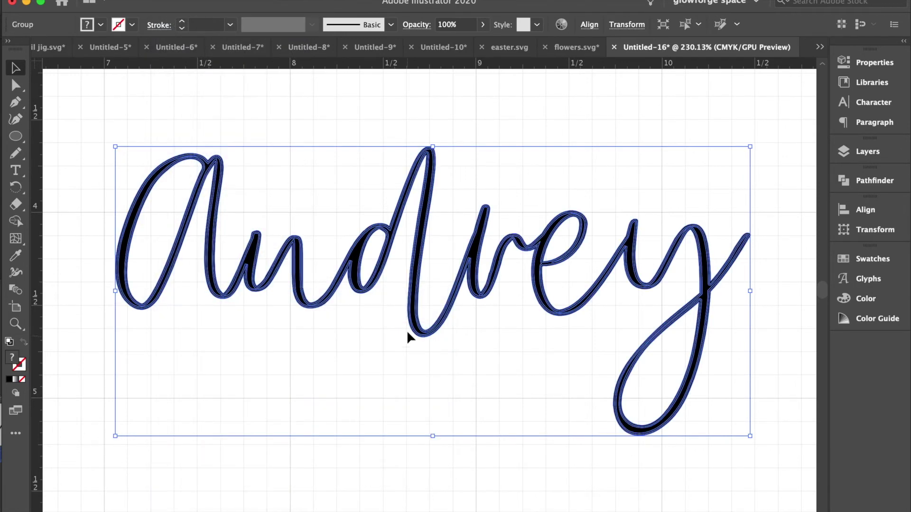
{"action": "scroll", "coordinate": [443, 239], "scroll_direction": "up", "scroll_amount": 5}
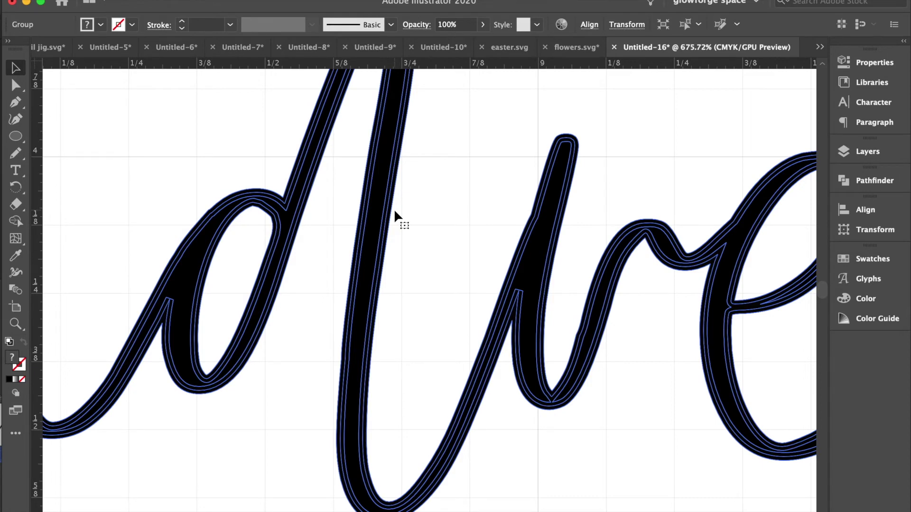
{"action": "scroll", "coordinate": [395, 213], "scroll_direction": "down", "scroll_amount": 5}
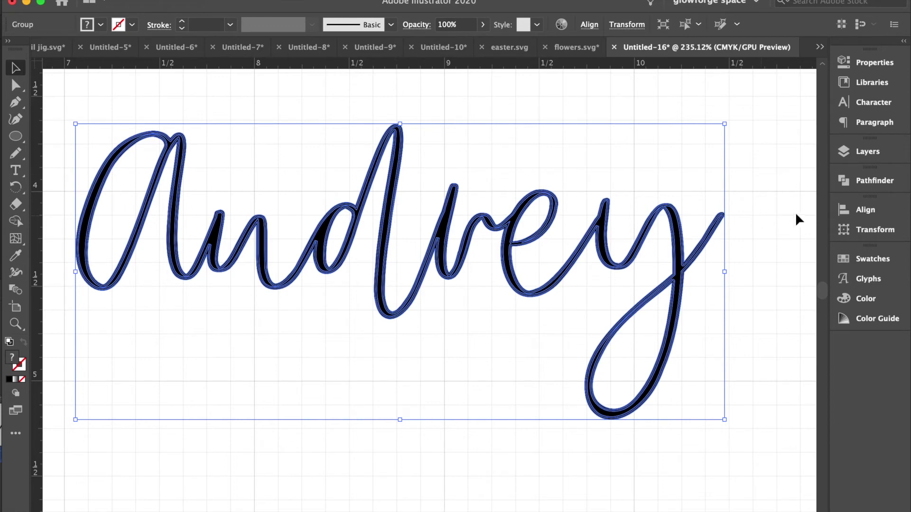
{"action": "left_click", "coordinate": [873, 181]}
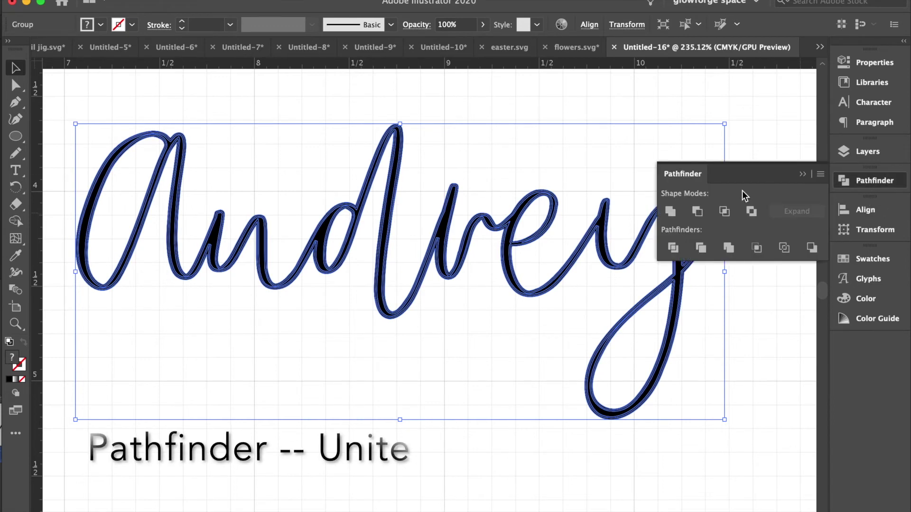
{"action": "left_click", "coordinate": [665, 217]}
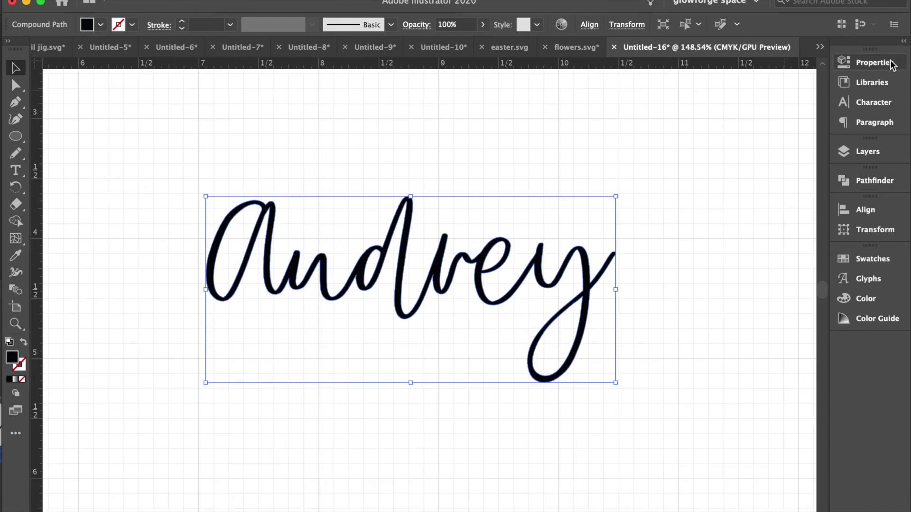
Set the Audrey lettering's width to 6 in in Properties
{"action": "left_click", "coordinate": [890, 64]}
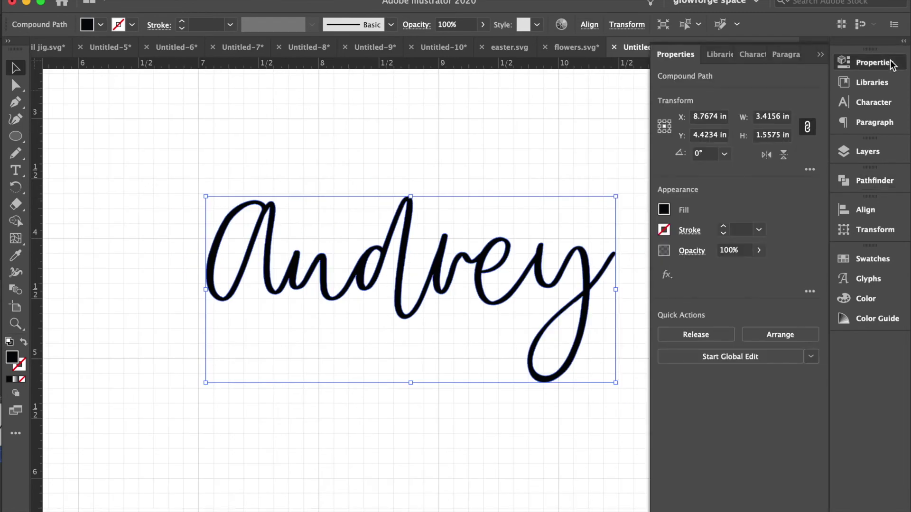
{"action": "left_click", "coordinate": [779, 116]}
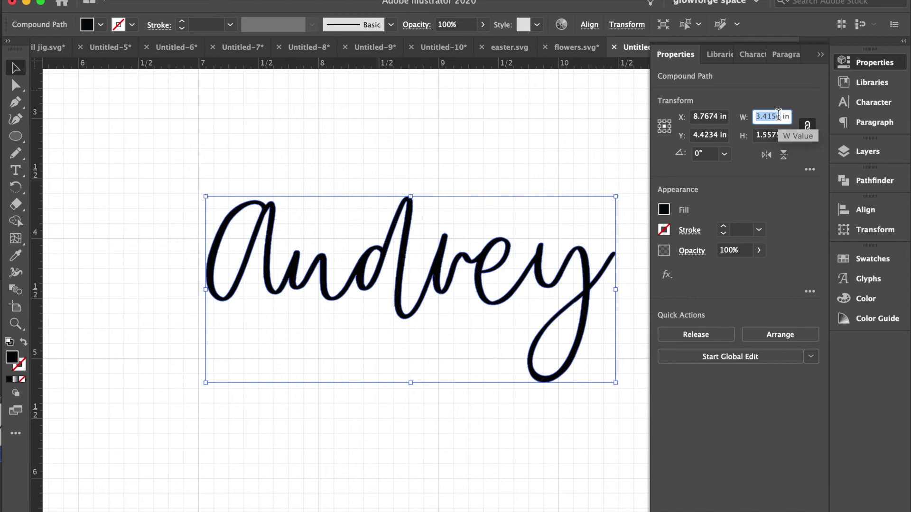
{"action": "type", "text": "6"}
{"action": "key", "text": "Return"}
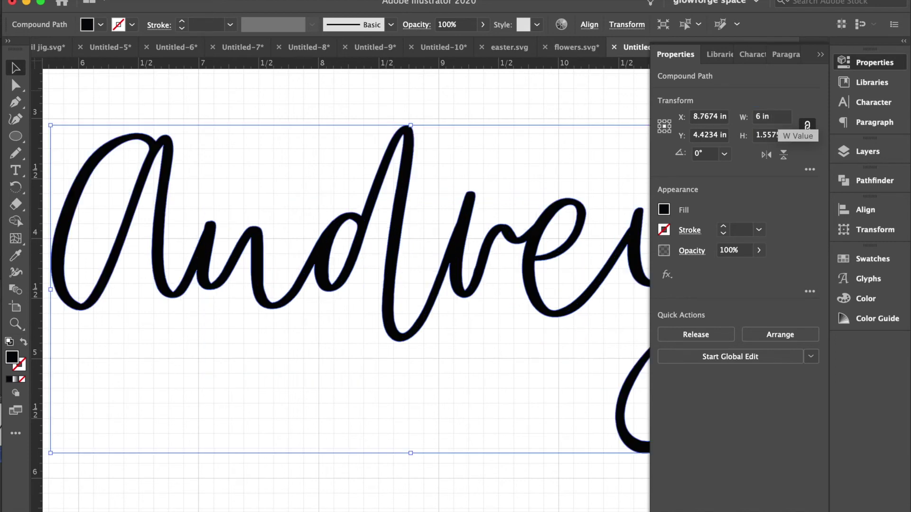
Deselect, zoom to frame the whole word, and switch to Glowforge in Chrome
{"action": "left_click", "coordinate": [502, 155]}
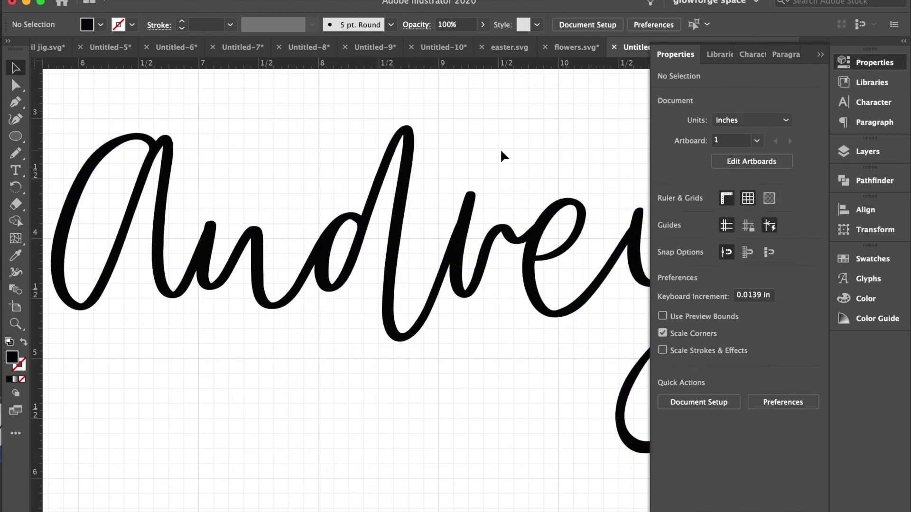
{"action": "left_click", "coordinate": [821, 55]}
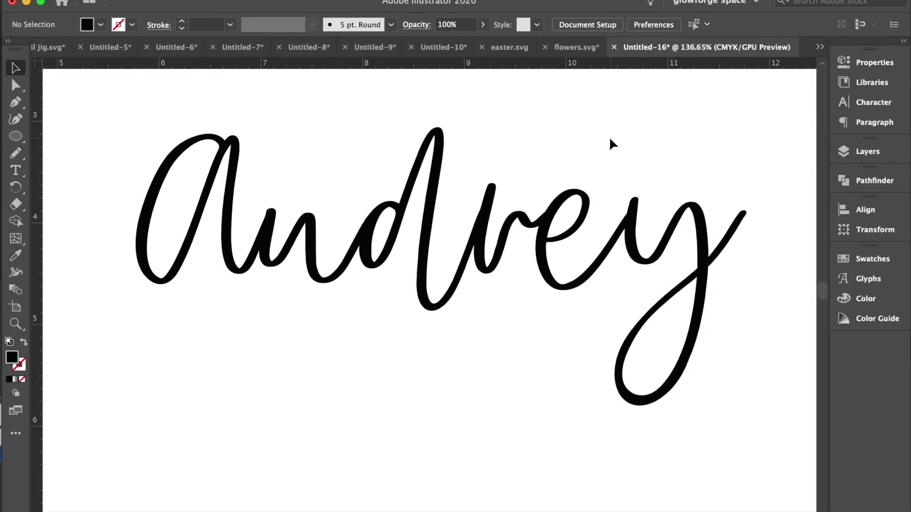
{"action": "key", "text": "super+apostrophe"}
{"action": "scroll", "coordinate": [612, 144], "scroll_direction": "down", "scroll_amount": 5}
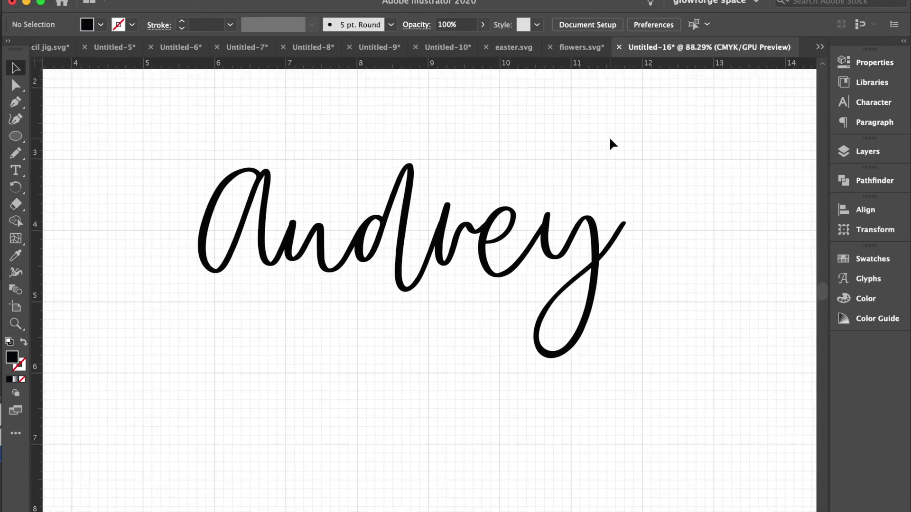
{"action": "key", "text": "super+equal"}
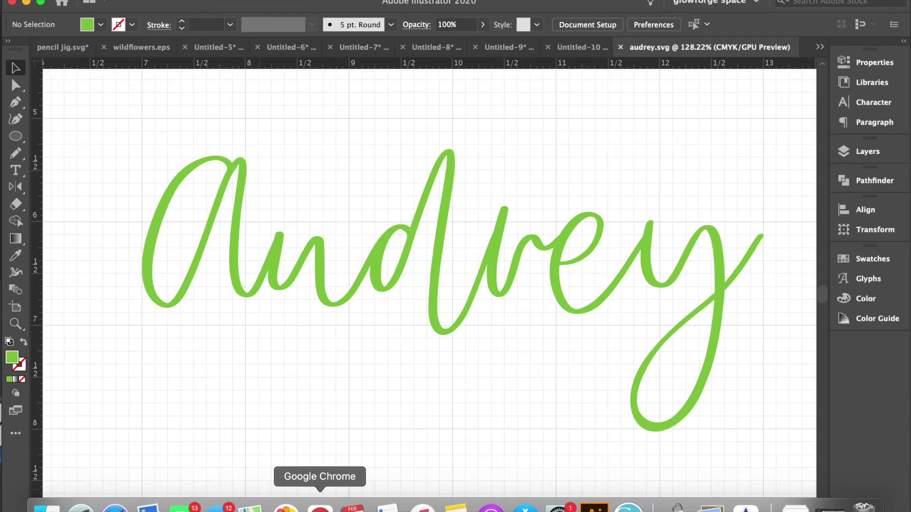
{"action": "left_click", "coordinate": [319, 496]}
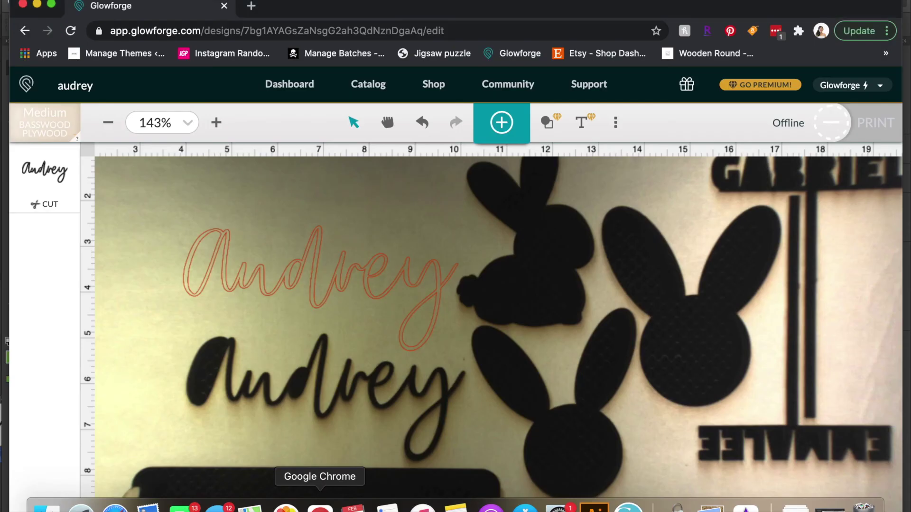
{"action": "left_click", "coordinate": [27, 86]}
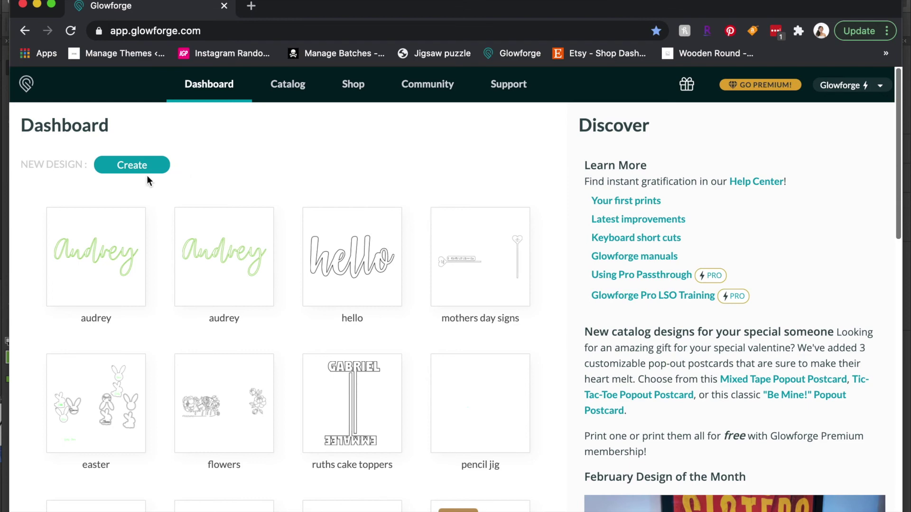
{"action": "left_click", "coordinate": [135, 167]}
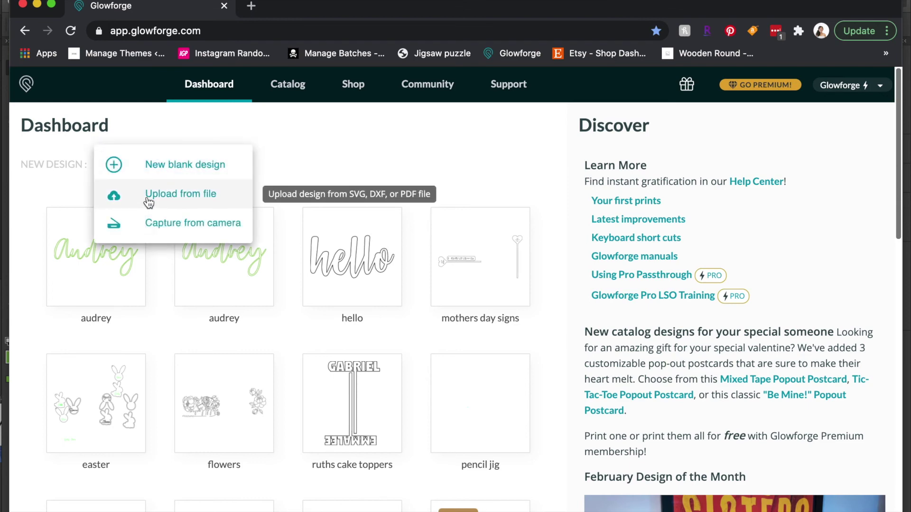
{"action": "left_click", "coordinate": [357, 147]}
{"action": "left_click", "coordinate": [104, 251]}
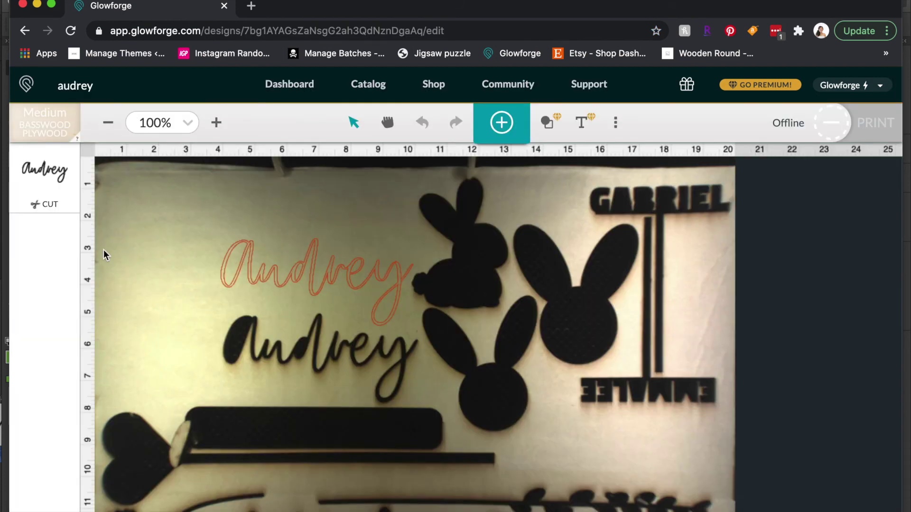
Confirm the Audrey outline is set to Cut with Proofgrade Cut, then close its settings
{"action": "scroll", "coordinate": [192, 260], "scroll_direction": "up", "scroll_amount": 5}
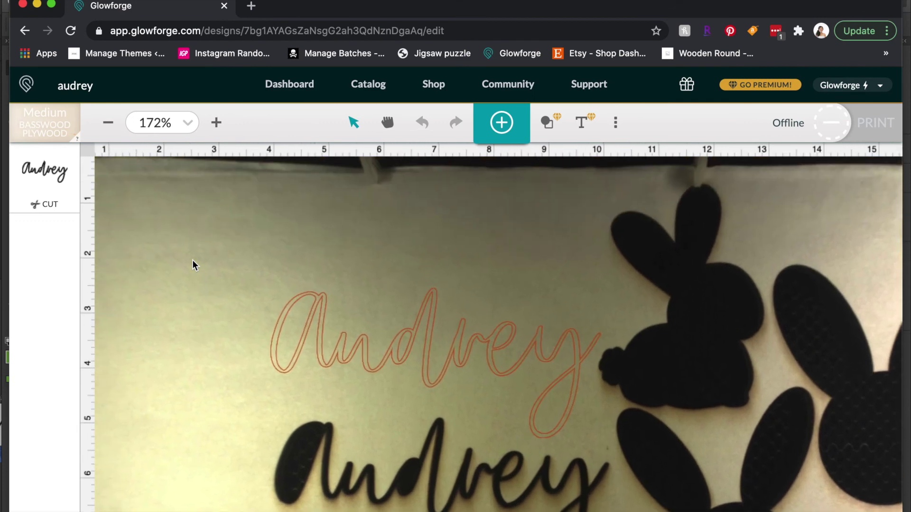
{"action": "left_click", "coordinate": [18, 171]}
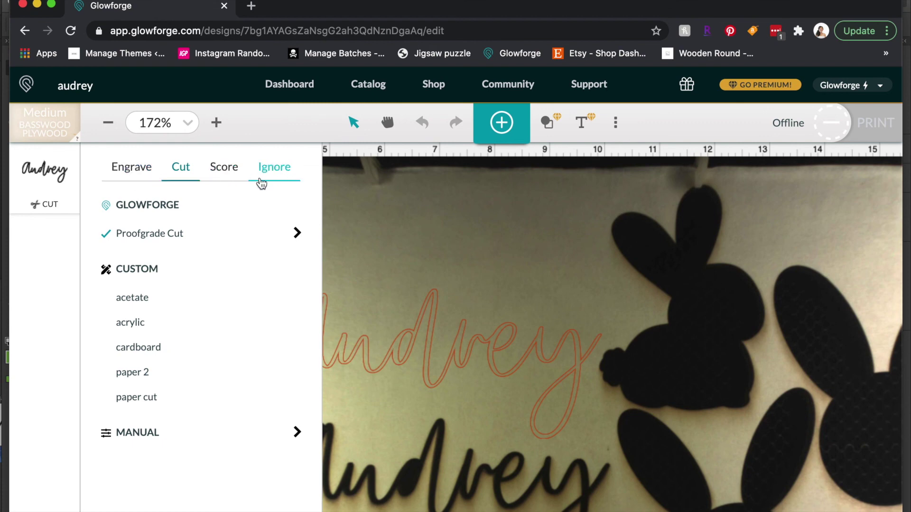
{"action": "left_click", "coordinate": [451, 252]}
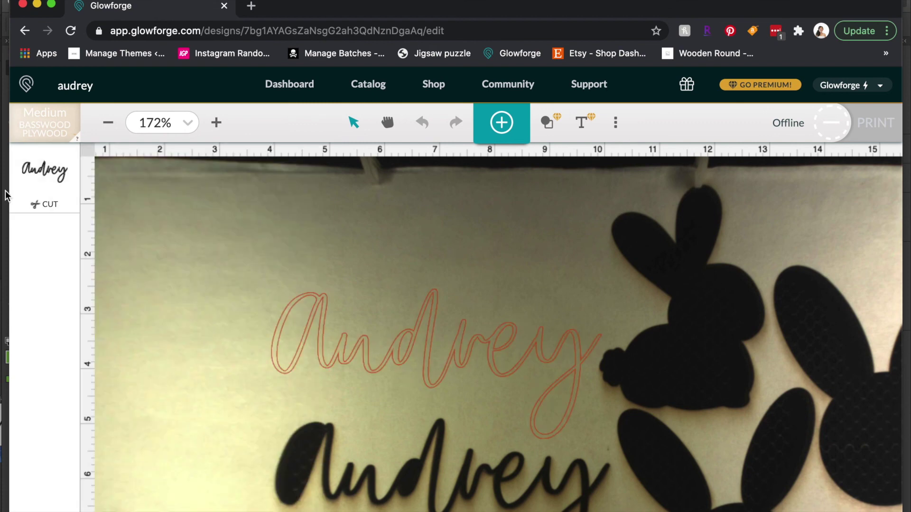